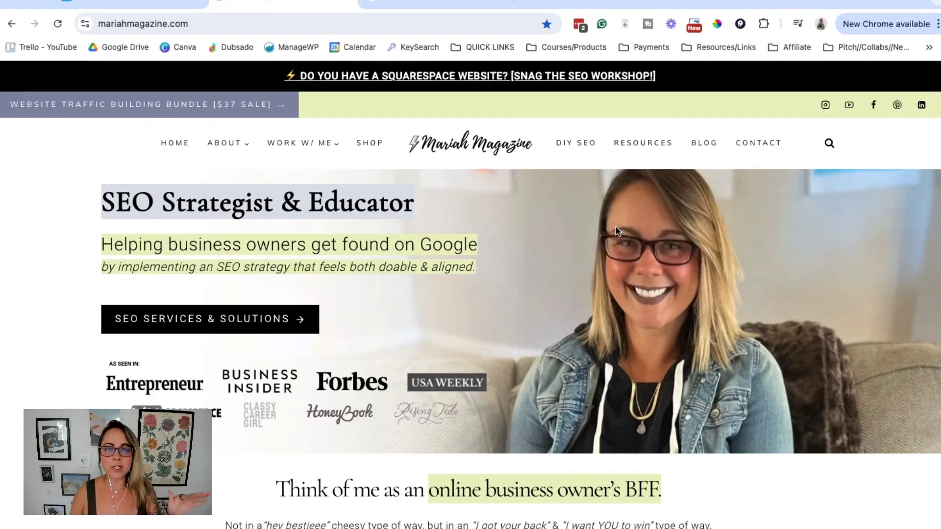
Switch to the moz.com browser tab to show Moz's landing page.
{"action": "left_click", "coordinate": [140, 6]}
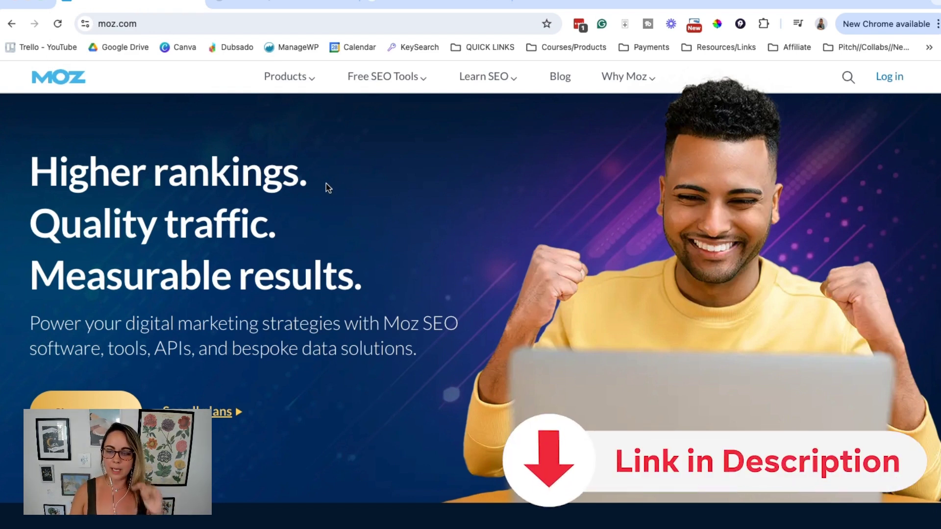
Go to Moz's Free Domain Authority Checker via Free SEO Tools > Domain Analysis, ready for the domain.
{"action": "left_click", "coordinate": [340, 147]}
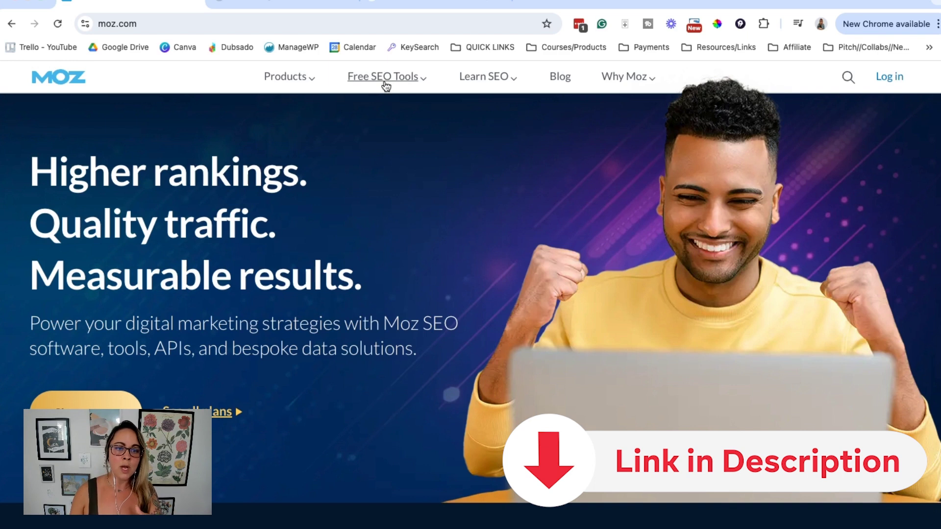
{"action": "left_click", "coordinate": [368, 81]}
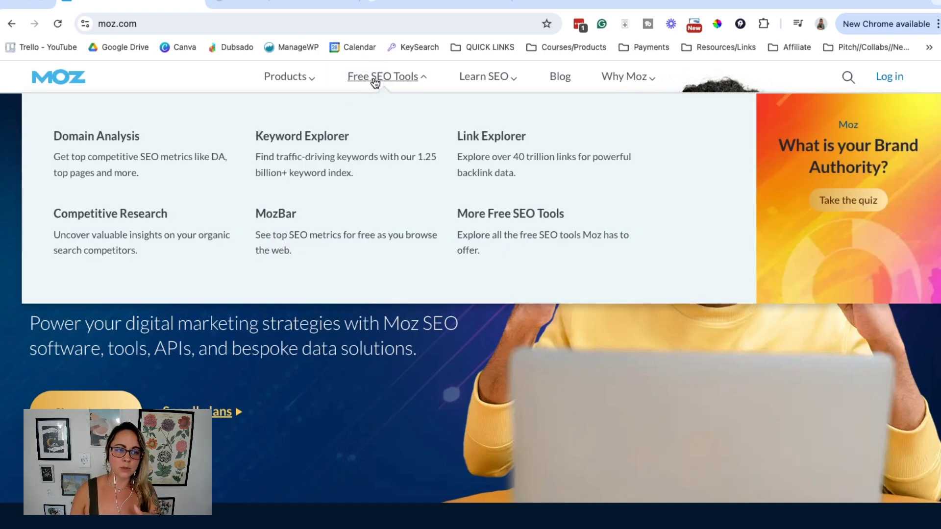
{"action": "left_click", "coordinate": [89, 146]}
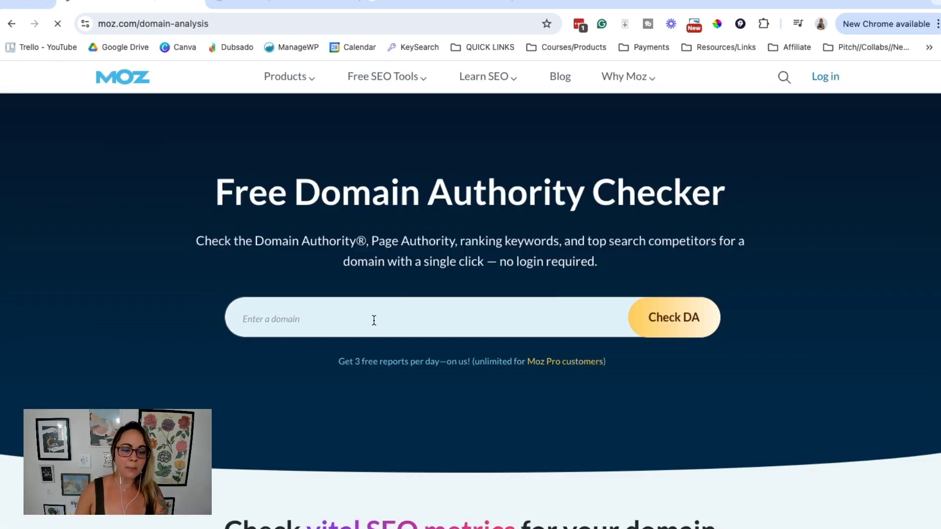
{"action": "left_click", "coordinate": [372, 320]}
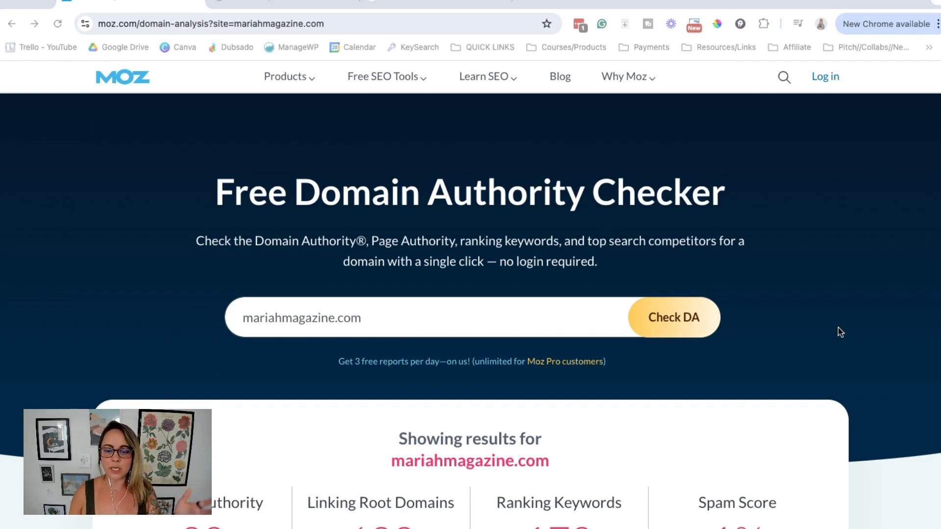
{"action": "scroll", "coordinate": [837, 327], "scroll_direction": "down", "scroll_amount": 9}
{"action": "scroll", "coordinate": [837, 327], "scroll_direction": "up", "scroll_amount": 6}
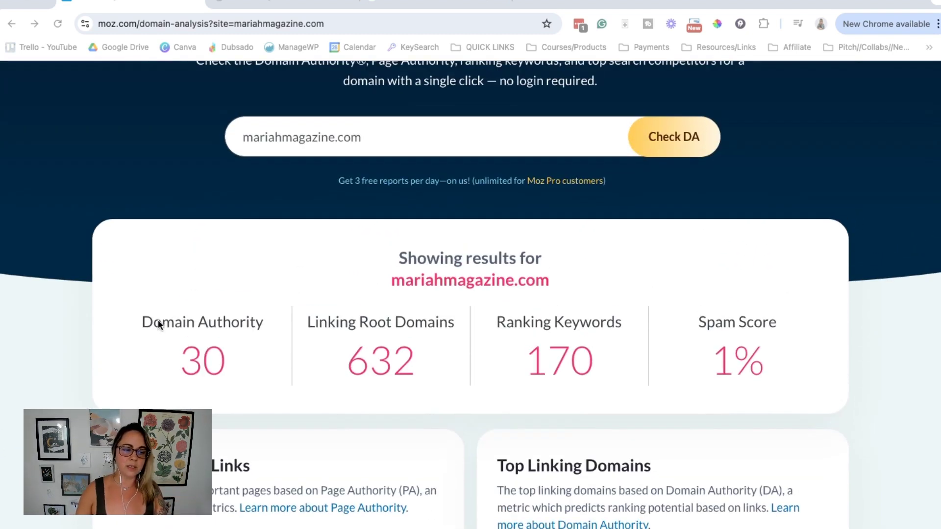
{"action": "left_click_drag", "start_coordinate": [140, 321], "coordinate": [281, 333]}
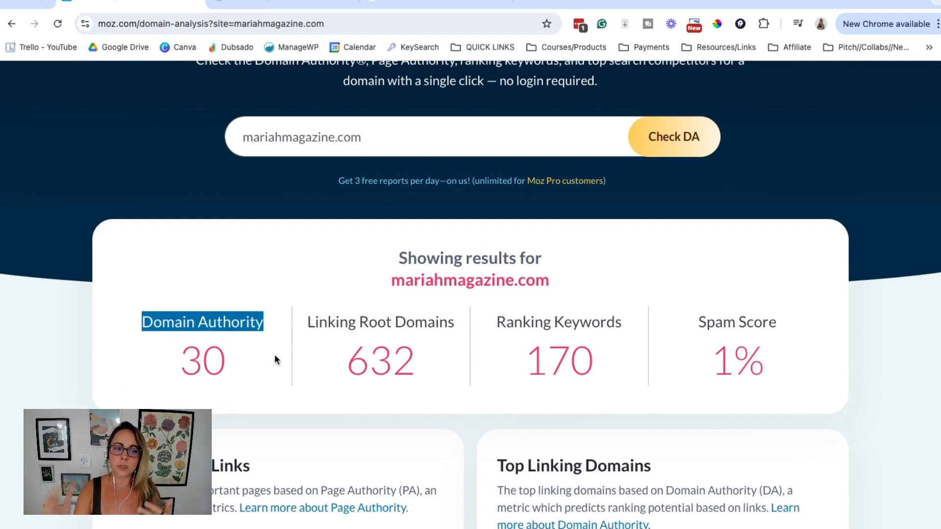
{"action": "left_click", "coordinate": [269, 360]}
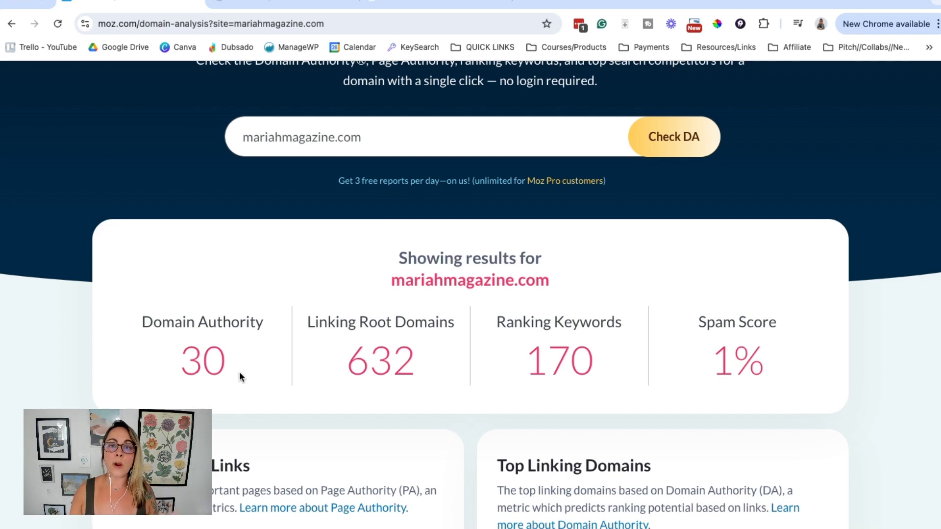
{"action": "scroll", "coordinate": [242, 366], "scroll_direction": "down", "scroll_amount": 2}
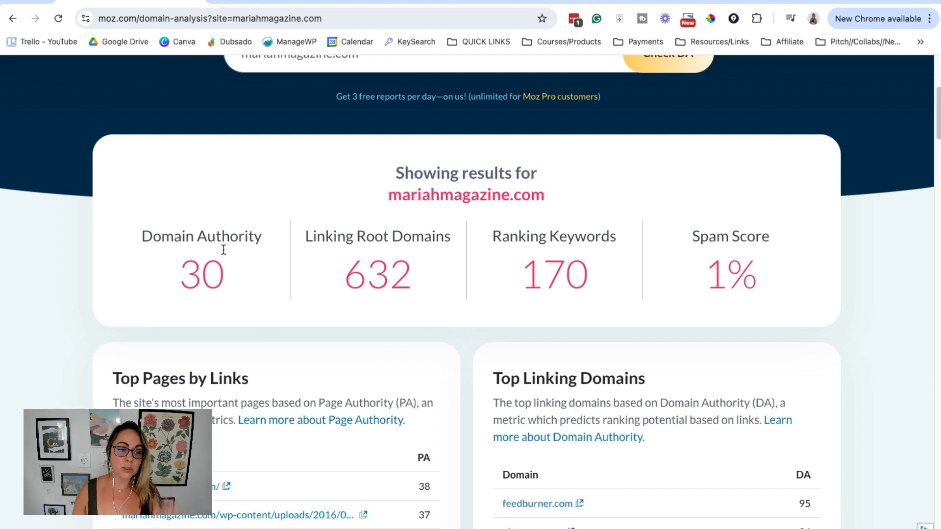
{"action": "scroll", "coordinate": [234, 248], "scroll_direction": "up", "scroll_amount": 1}
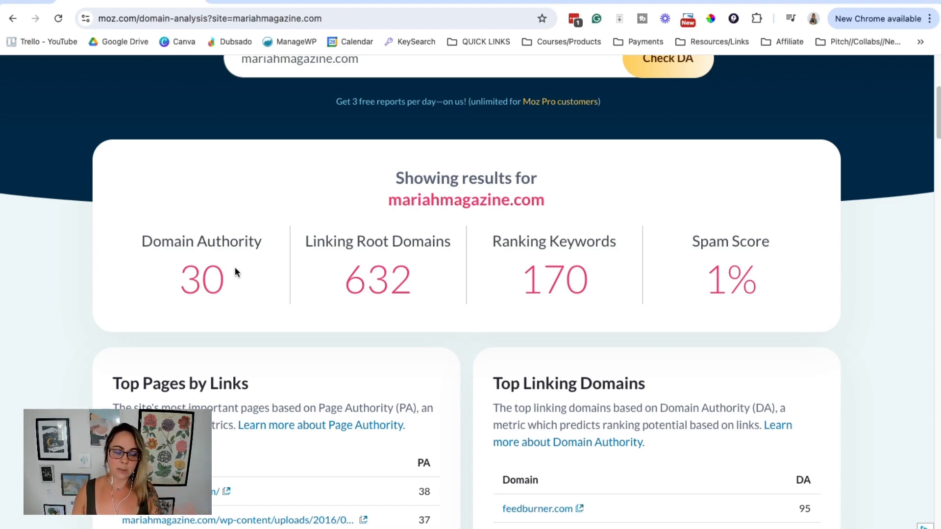
{"action": "scroll", "coordinate": [234, 267], "scroll_direction": "up", "scroll_amount": 1}
{"action": "left_click_drag", "start_coordinate": [138, 245], "coordinate": [451, 249]}
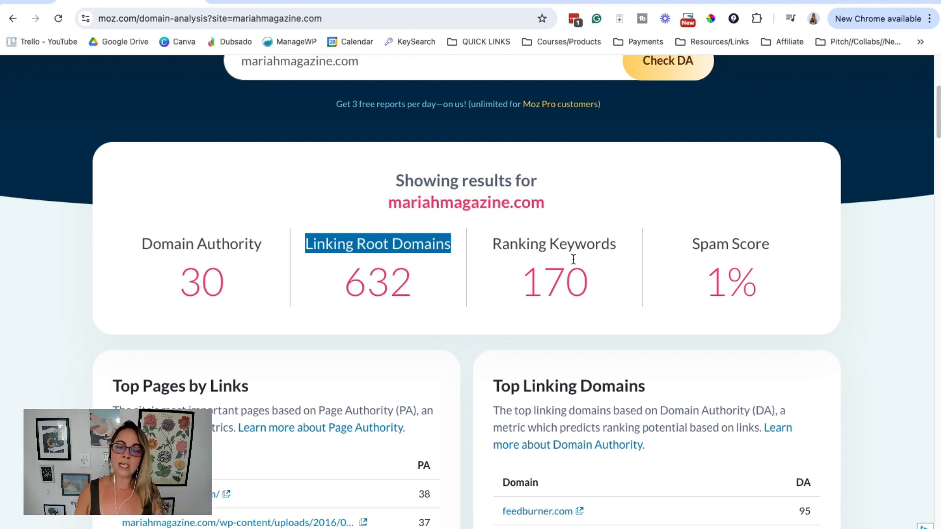
{"action": "left_click", "coordinate": [561, 238]}
{"action": "left_click_drag", "start_coordinate": [494, 244], "coordinate": [621, 245]}
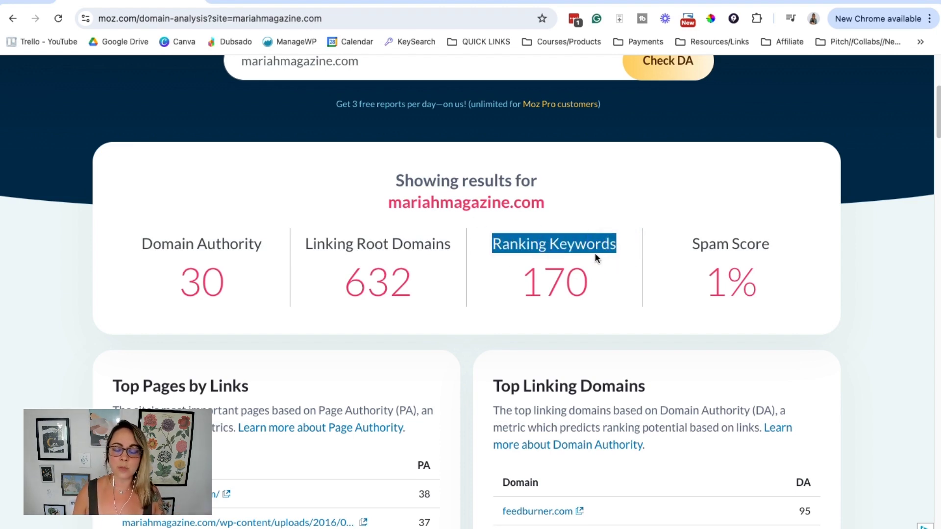
{"action": "left_click_drag", "start_coordinate": [691, 243], "coordinate": [781, 249]}
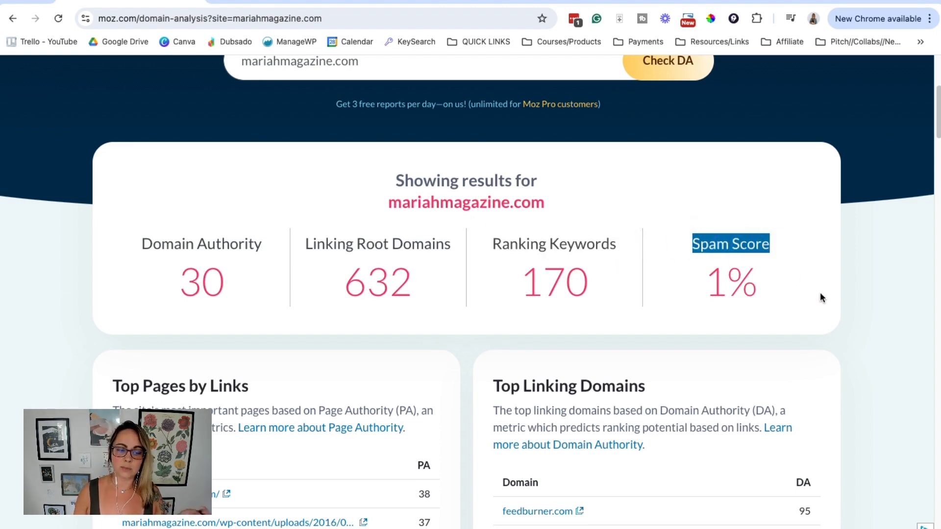
{"action": "scroll", "coordinate": [820, 294], "scroll_direction": "down", "scroll_amount": 4}
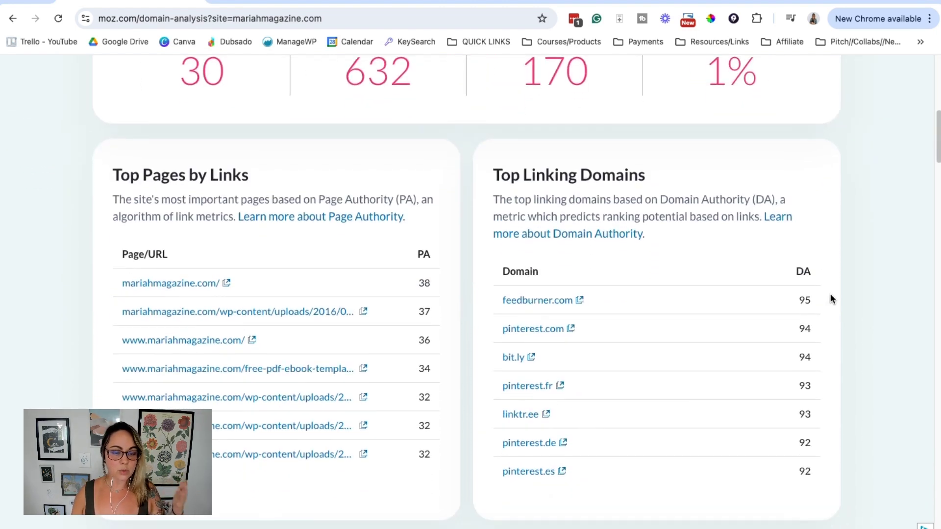
{"action": "scroll", "coordinate": [554, 216], "scroll_direction": "down", "scroll_amount": 4}
{"action": "scroll", "coordinate": [527, 243], "scroll_direction": "up", "scroll_amount": 4}
{"action": "left_click_drag", "start_coordinate": [112, 179], "coordinate": [299, 182]}
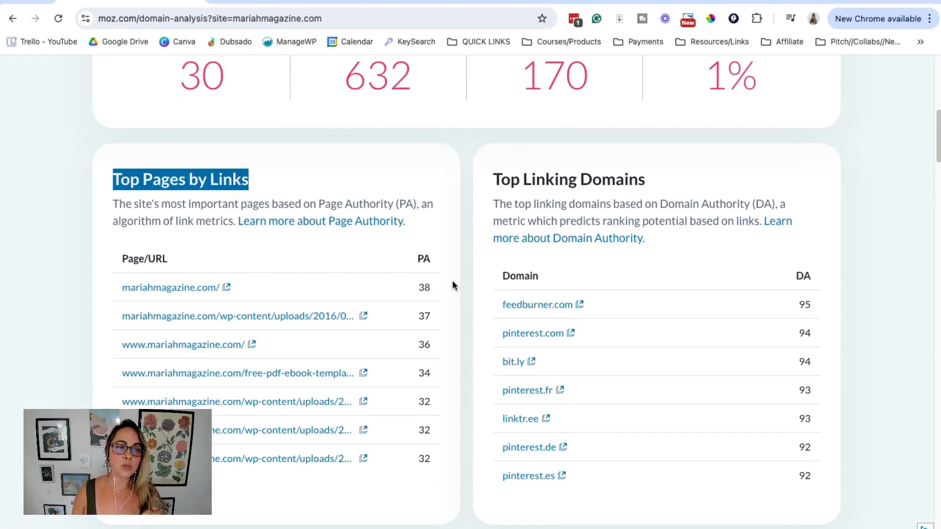
{"action": "scroll", "coordinate": [451, 280], "scroll_direction": "up", "scroll_amount": 2}
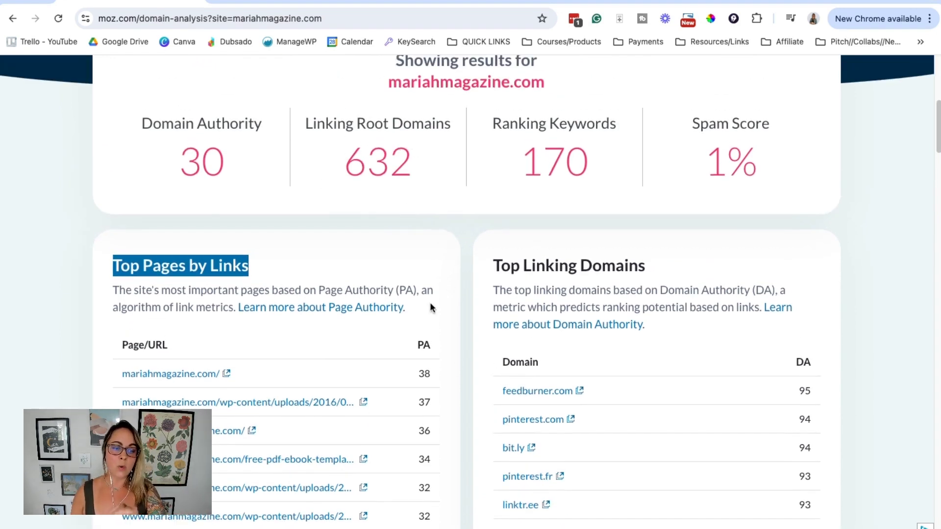
{"action": "scroll", "coordinate": [431, 308], "scroll_direction": "down", "scroll_amount": 2}
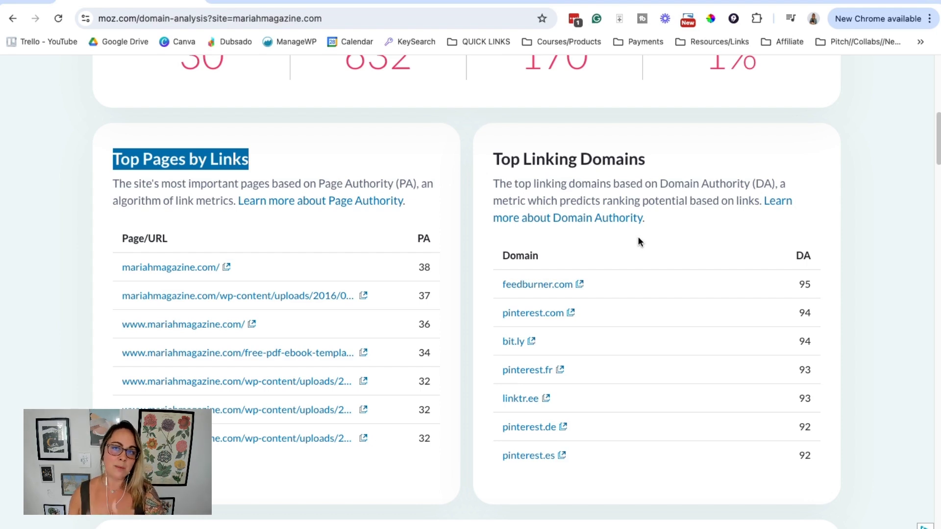
{"action": "scroll", "coordinate": [640, 237], "scroll_direction": "up", "scroll_amount": 3}
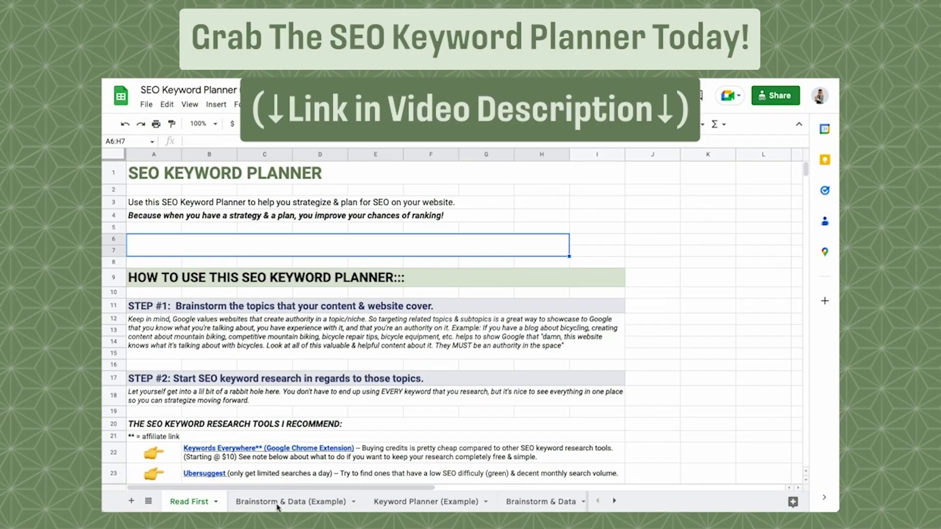
{"action": "left_click", "coordinate": [277, 502]}
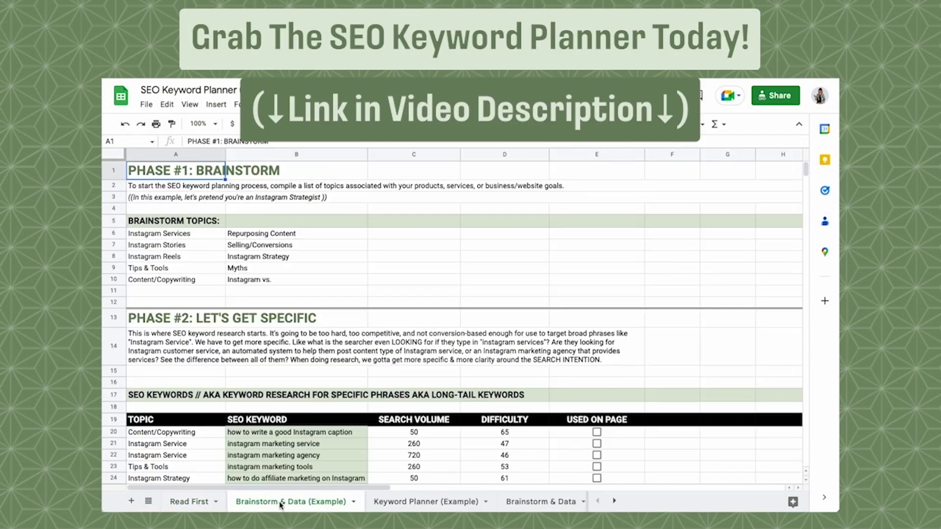
{"action": "left_click", "coordinate": [409, 502]}
{"action": "left_click", "coordinate": [539, 502]}
{"action": "left_click", "coordinate": [559, 502]}
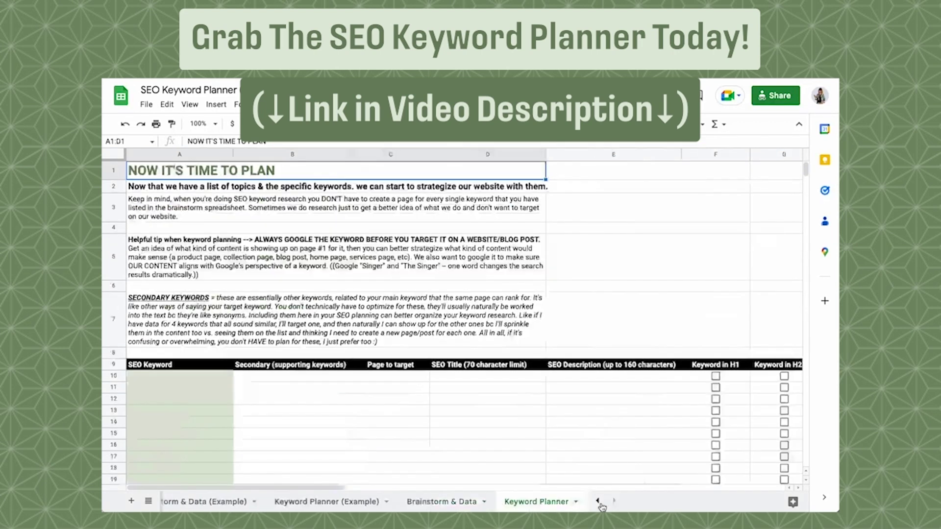
{"action": "left_click", "coordinate": [597, 501]}
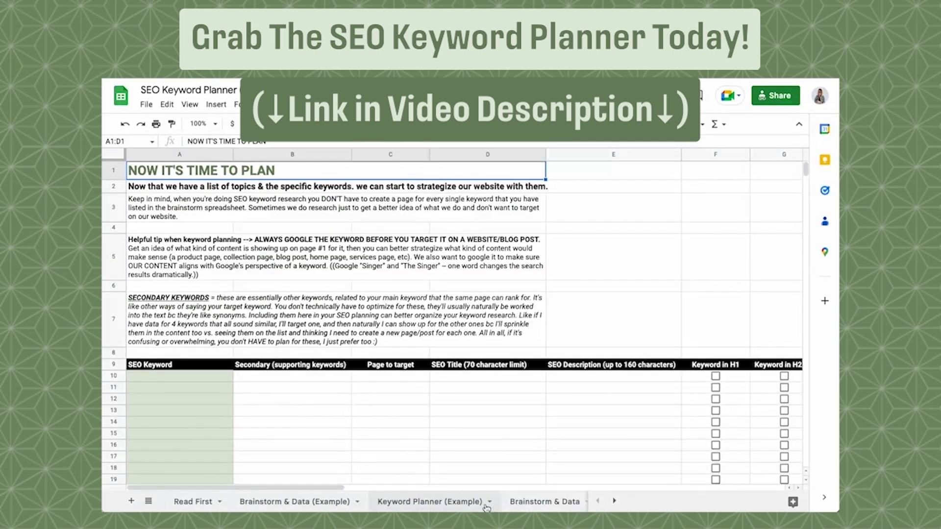
{"action": "left_click", "coordinate": [201, 505]}
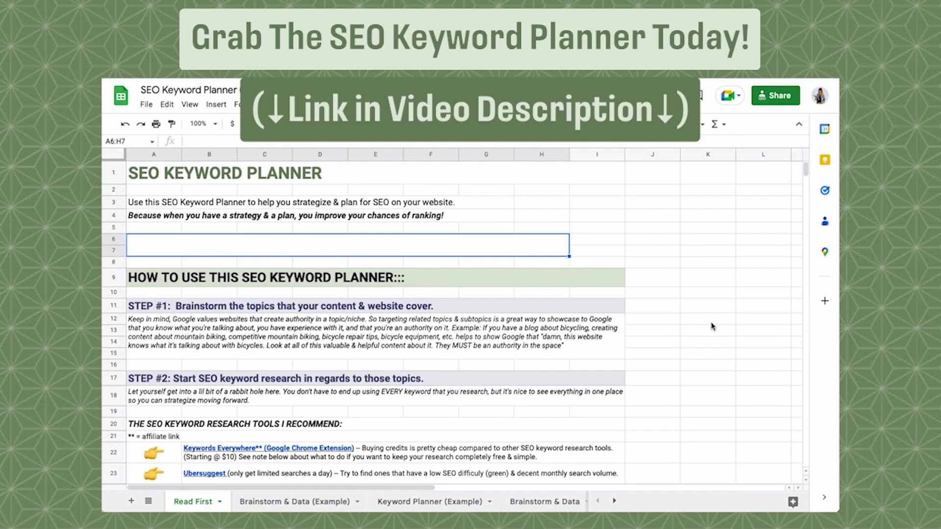
{"action": "scroll", "coordinate": [711, 327], "scroll_direction": "down", "scroll_amount": 15}
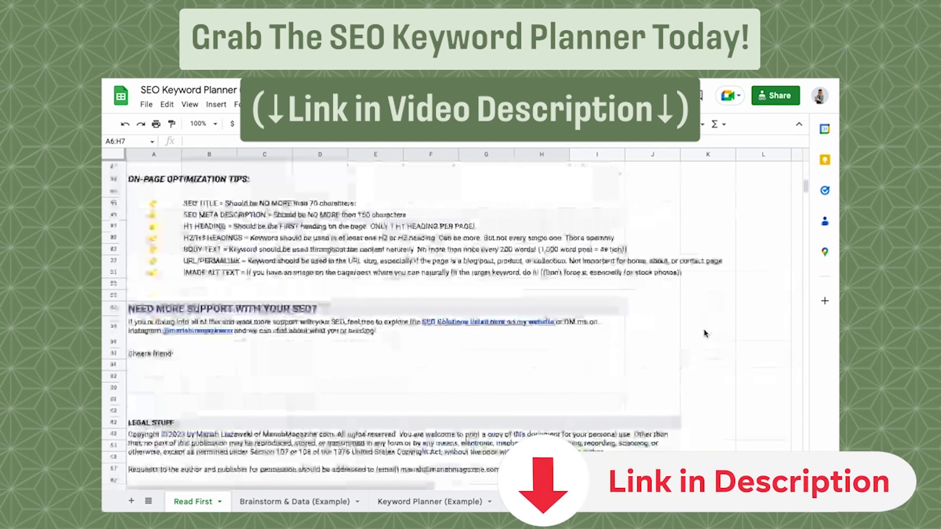
{"action": "scroll", "coordinate": [697, 333], "scroll_direction": "up", "scroll_amount": 15}
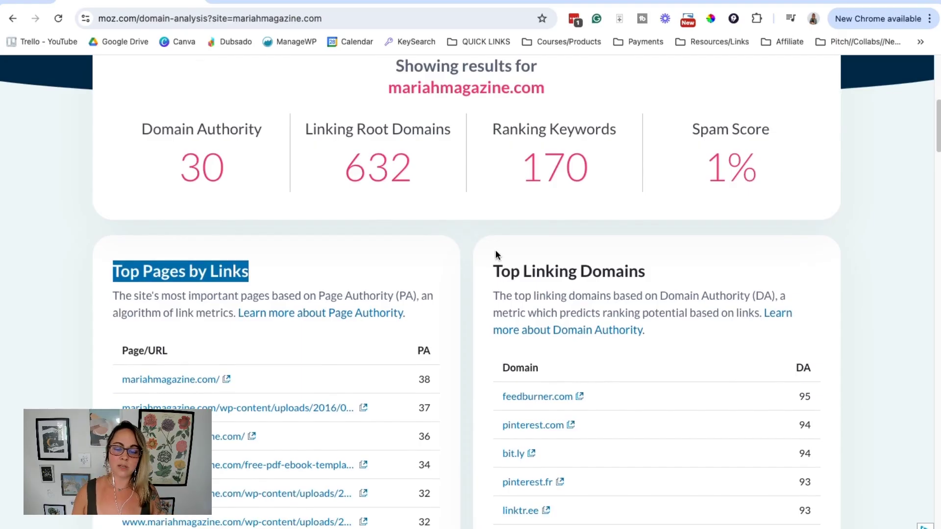
Scroll up on Moz's mariahmagazine.com results showing DA 30, 632 linking root domains, 1% spam score.
{"action": "scroll", "coordinate": [481, 252], "scroll_direction": "up", "scroll_amount": 5}
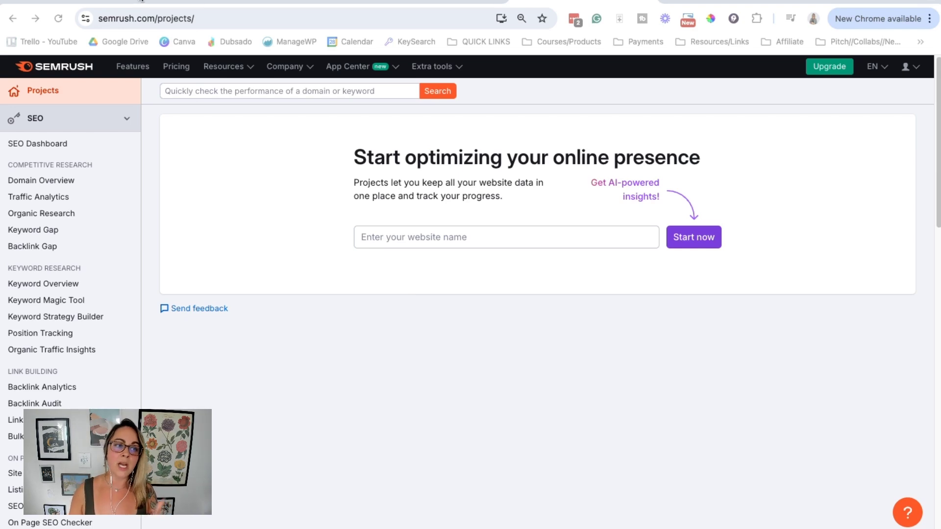
{"action": "left_click", "coordinate": [142, 1]}
{"action": "scroll", "coordinate": [217, 216], "scroll_direction": "up", "scroll_amount": 2}
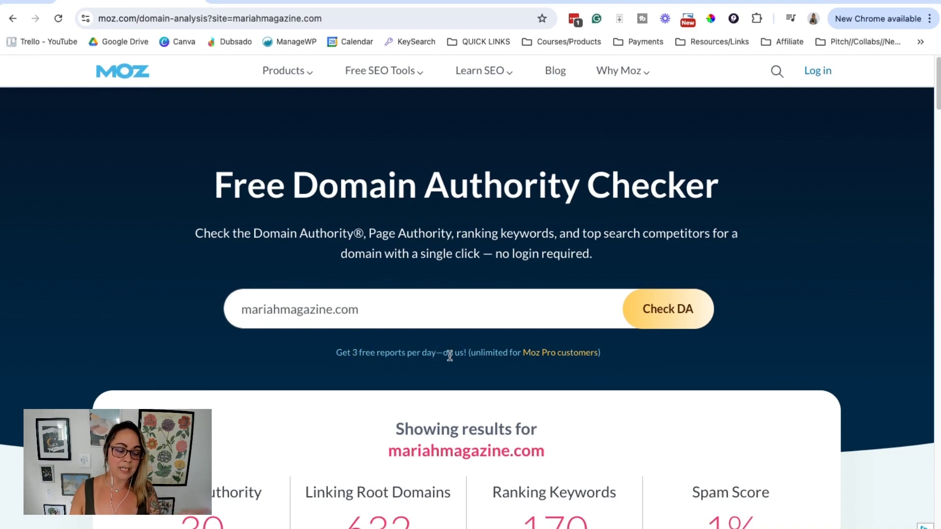
{"action": "left_click", "coordinate": [528, 2]}
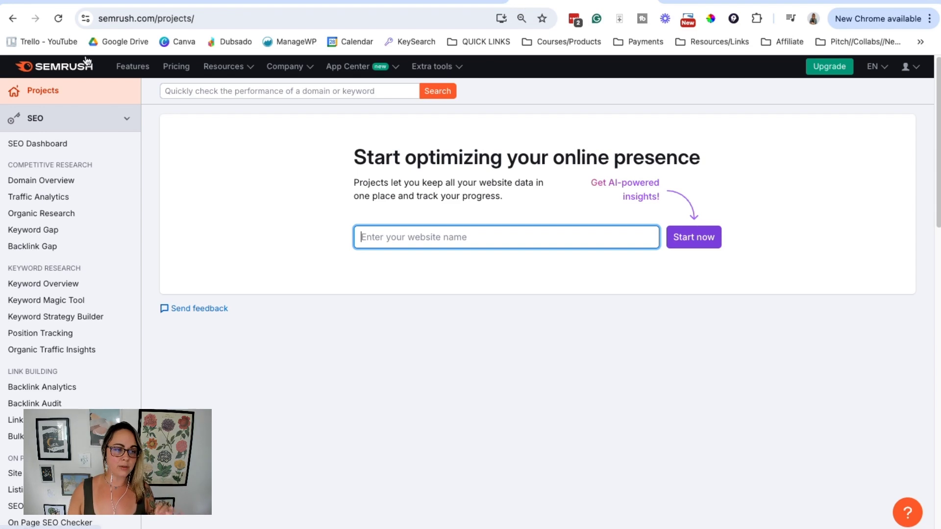
Run a Semrush Domain Overview search for mariahmagazine.com using the pasted domain.
{"action": "left_click", "coordinate": [49, 184]}
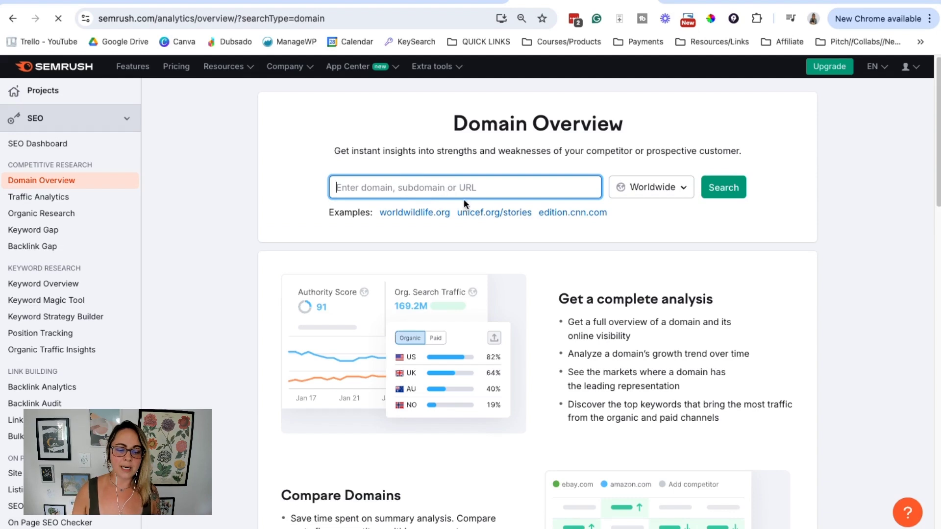
{"action": "type", "text": "mariahmagazine.com"}
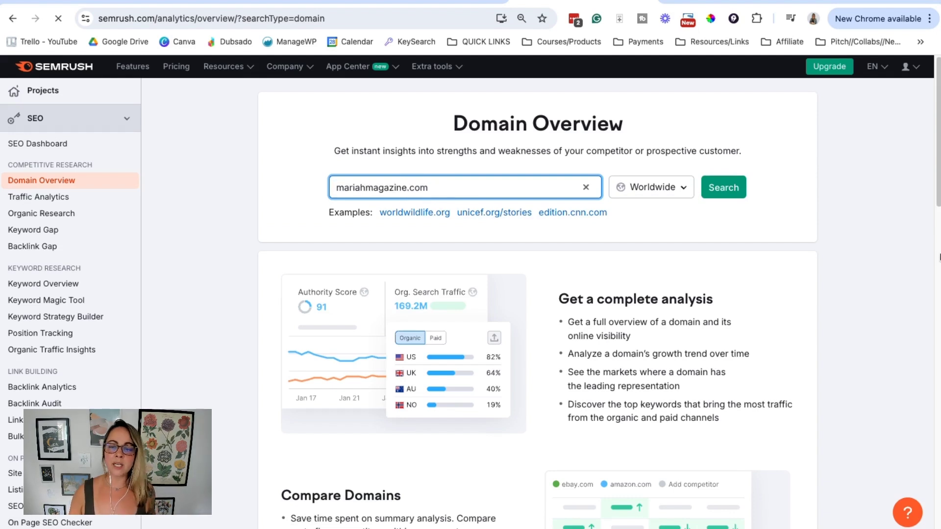
{"action": "left_click", "coordinate": [730, 188]}
{"action": "mouse_move", "coordinate": [177, 233]}
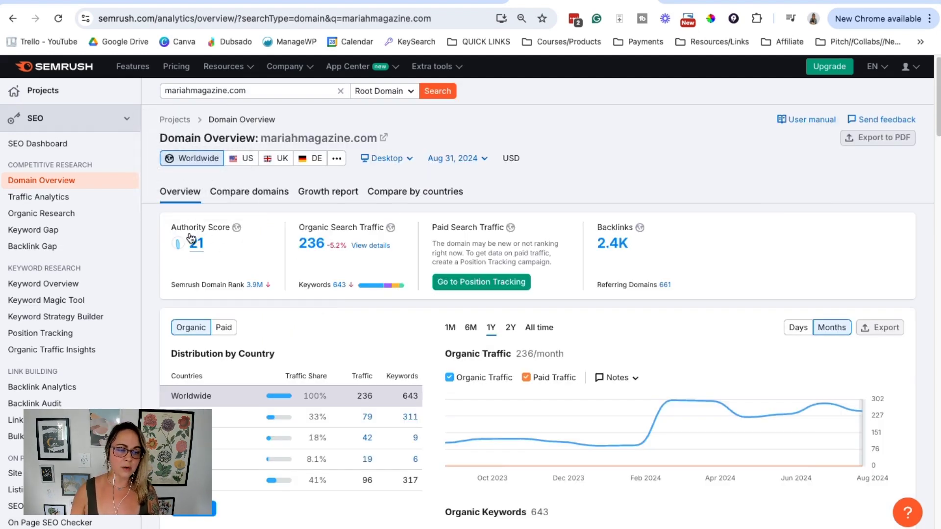
{"action": "left_click", "coordinate": [130, 6]}
{"action": "scroll", "coordinate": [359, 369], "scroll_direction": "down", "scroll_amount": 4}
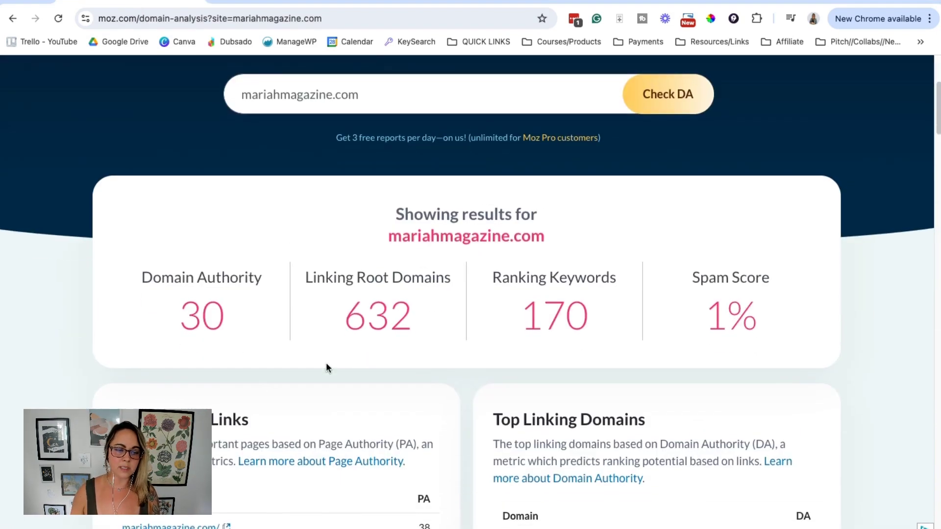
{"action": "left_click_drag", "start_coordinate": [142, 277], "coordinate": [222, 279]}
{"action": "left_click", "coordinate": [568, 2]}
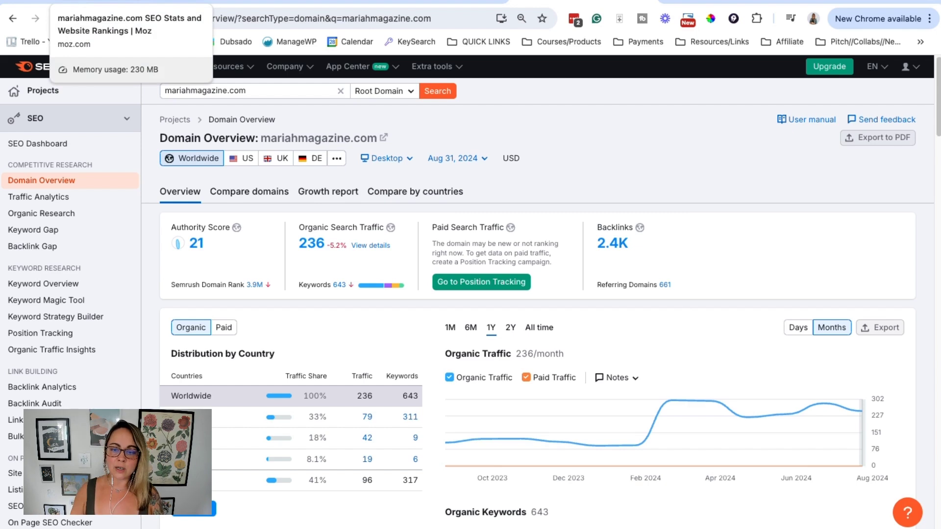
{"action": "left_click", "coordinate": [128, 2]}
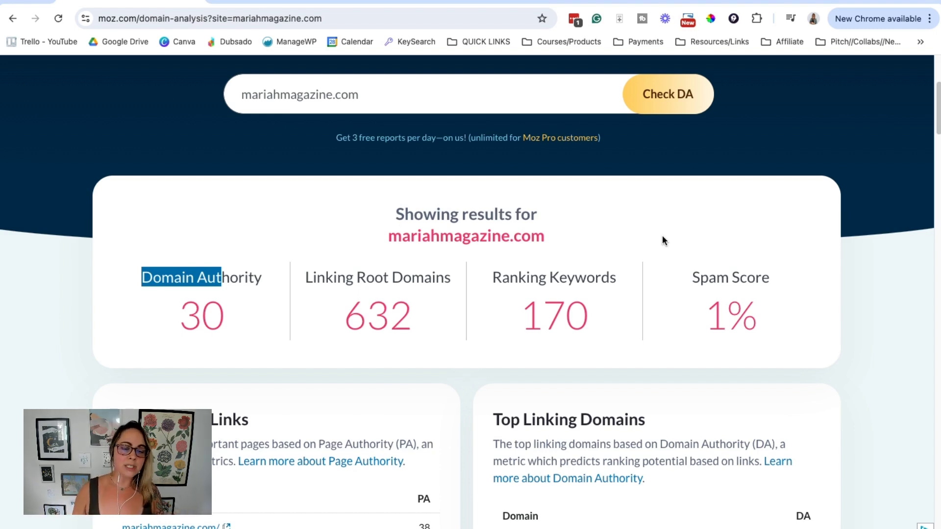
{"action": "scroll", "coordinate": [345, 120], "scroll_direction": "up", "scroll_amount": 1}
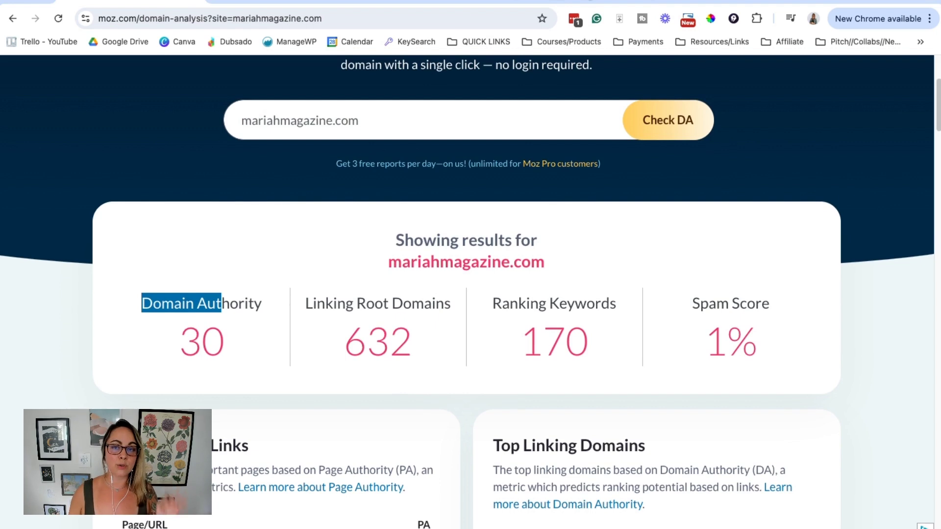
{"action": "left_click", "coordinate": [583, 2]}
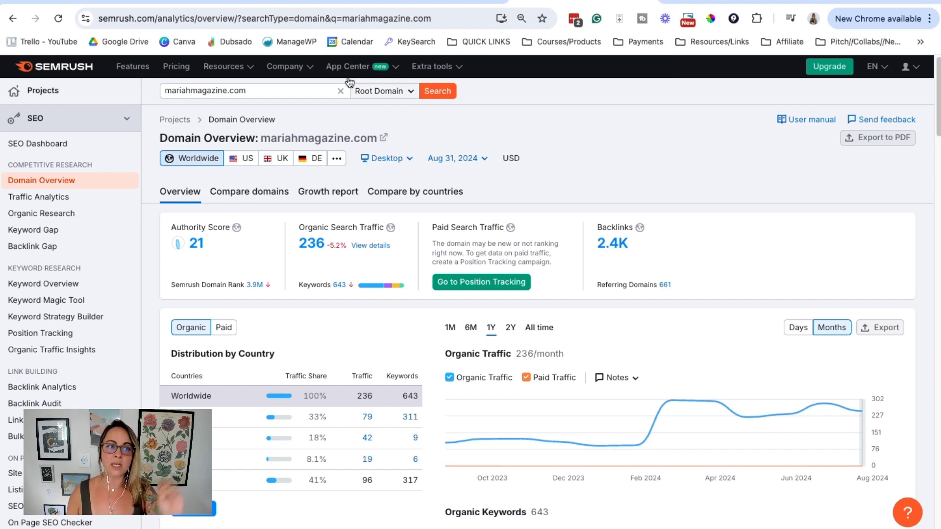
{"action": "left_click", "coordinate": [129, 2]}
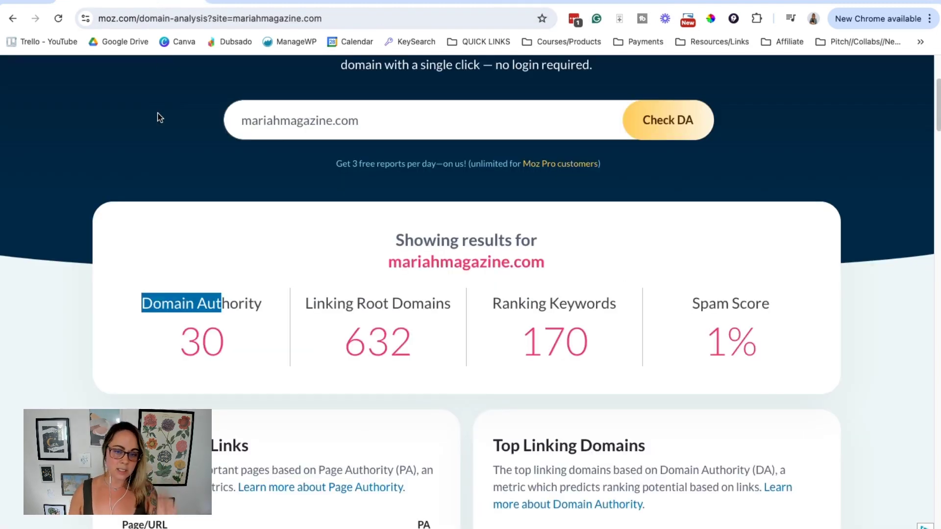
{"action": "scroll", "coordinate": [861, 254], "scroll_direction": "up", "scroll_amount": 3}
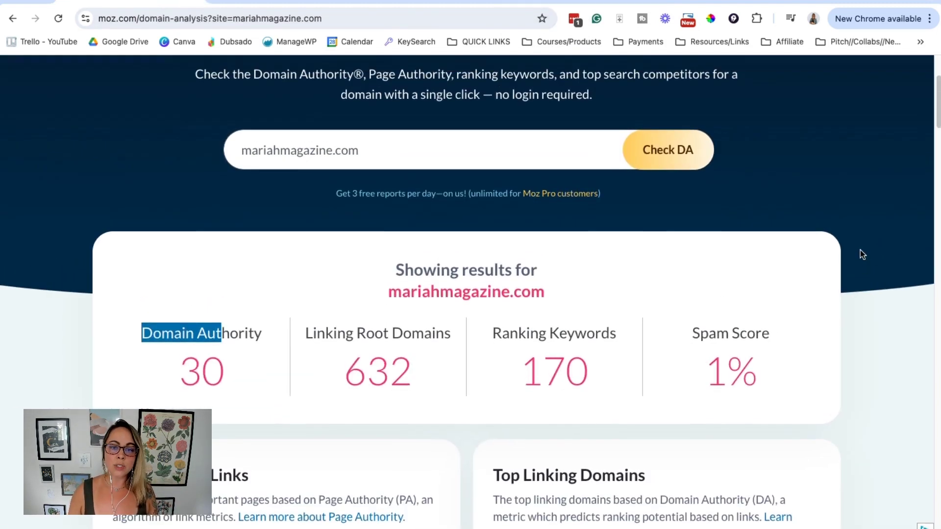
{"action": "scroll", "coordinate": [861, 254], "scroll_direction": "up", "scroll_amount": 1}
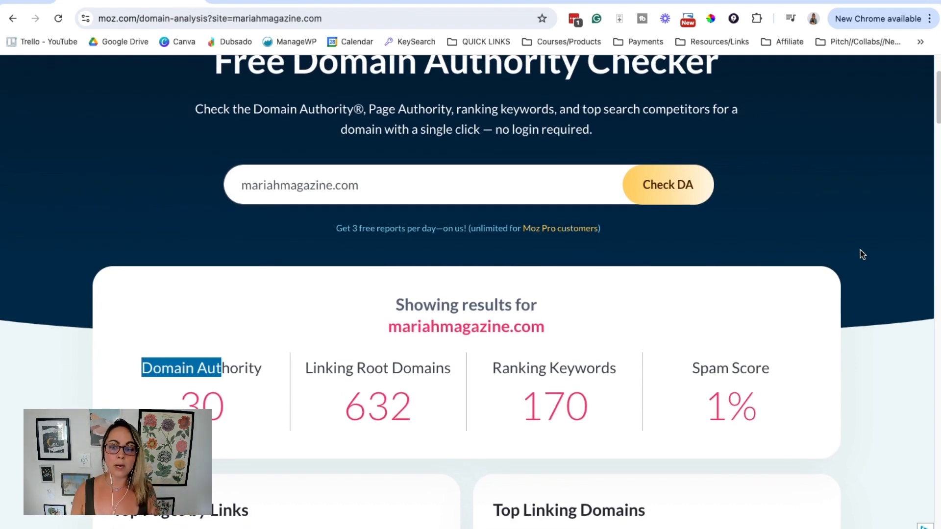
{"action": "left_click", "coordinate": [419, 198]}
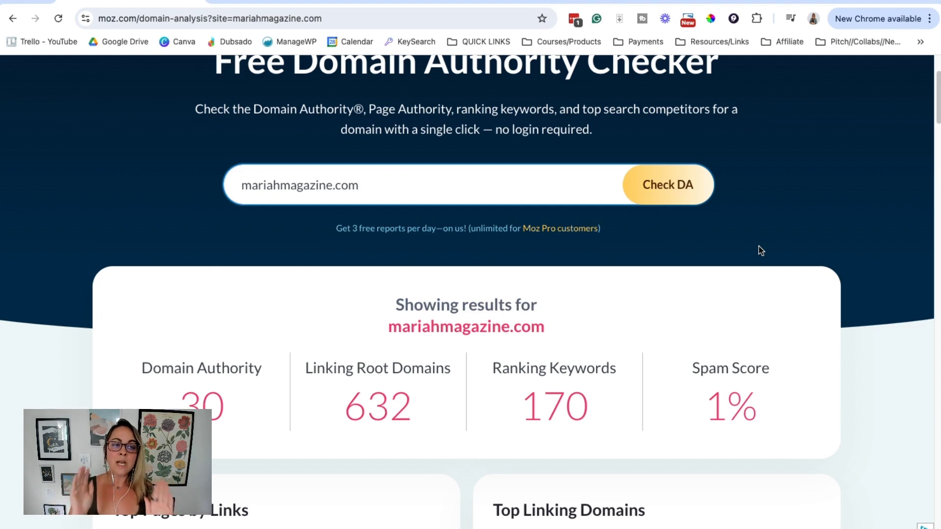
{"action": "left_click", "coordinate": [615, 3]}
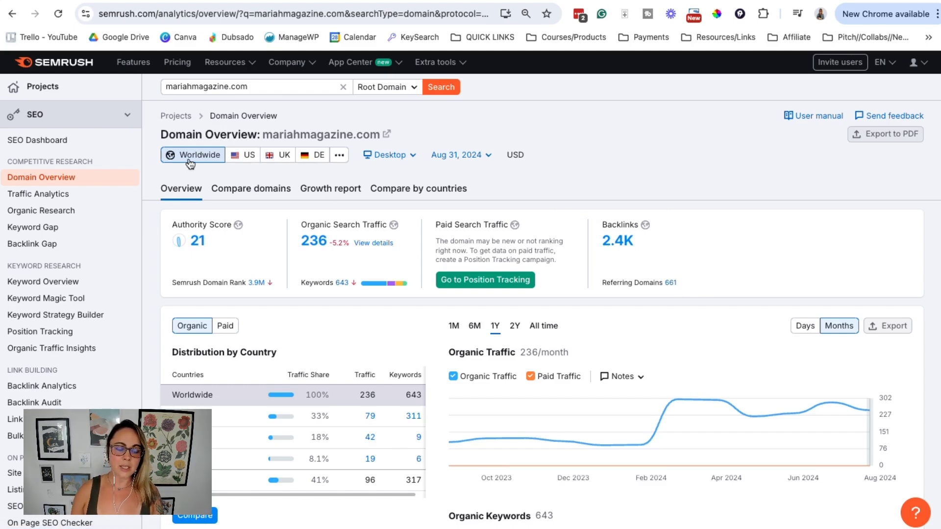
{"action": "left_click", "coordinate": [243, 156]}
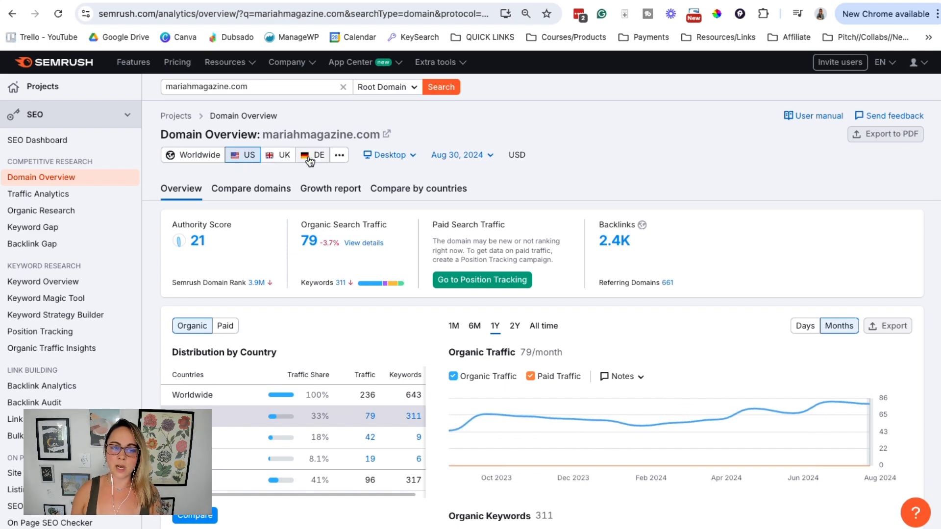
{"action": "left_click", "coordinate": [205, 156]}
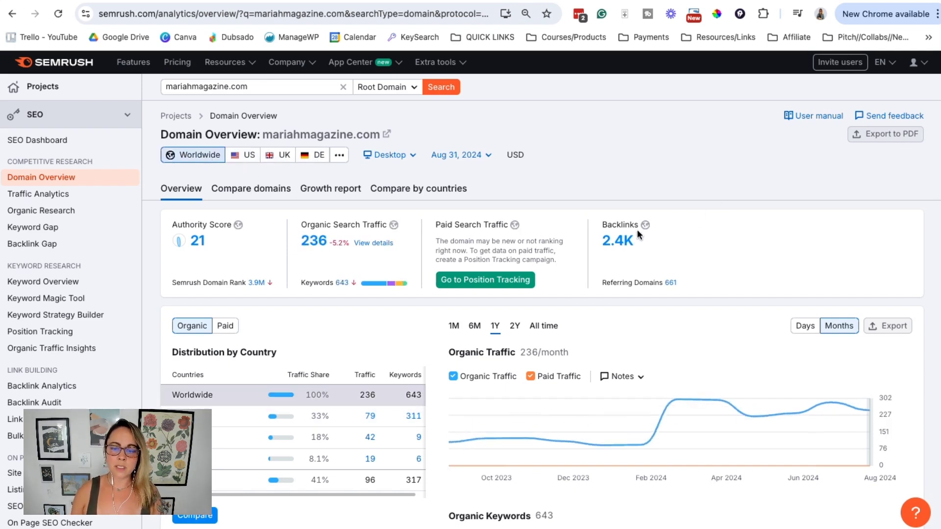
Open Backlink Analytics from the 2.4K backlinks figure and scroll through the backlinks table.
{"action": "left_click", "coordinate": [625, 239]}
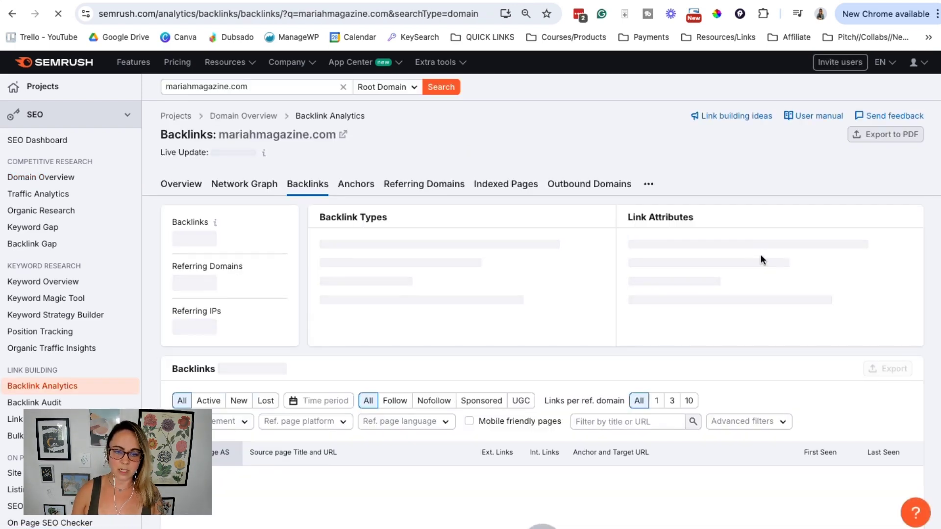
{"action": "scroll", "coordinate": [634, 242], "scroll_direction": "down", "scroll_amount": 2}
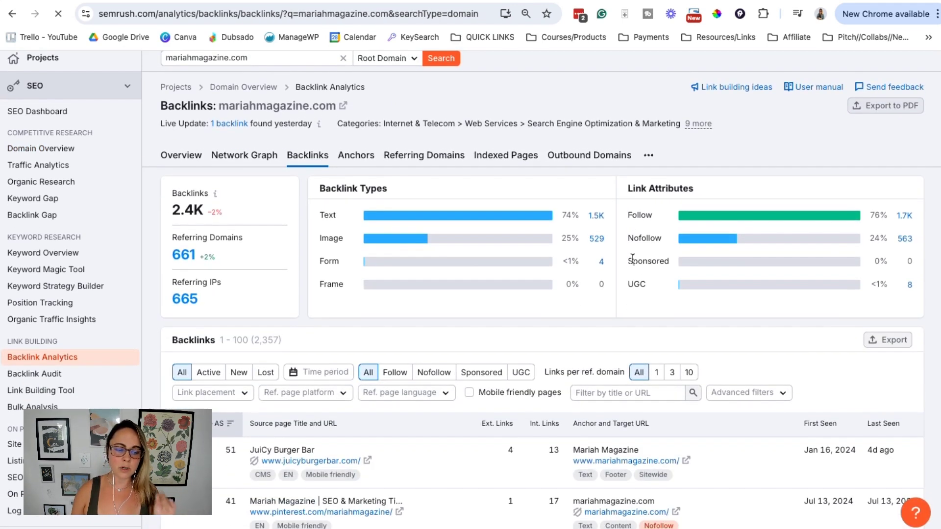
{"action": "scroll", "coordinate": [633, 258], "scroll_direction": "down", "scroll_amount": 3}
{"action": "scroll", "coordinate": [596, 206], "scroll_direction": "down", "scroll_amount": 2}
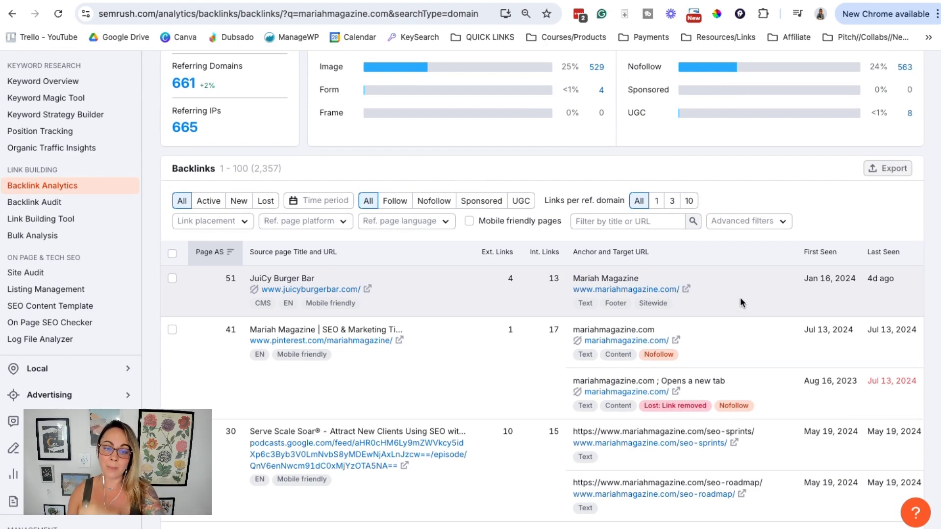
{"action": "scroll", "coordinate": [463, 255], "scroll_direction": "down", "scroll_amount": 3}
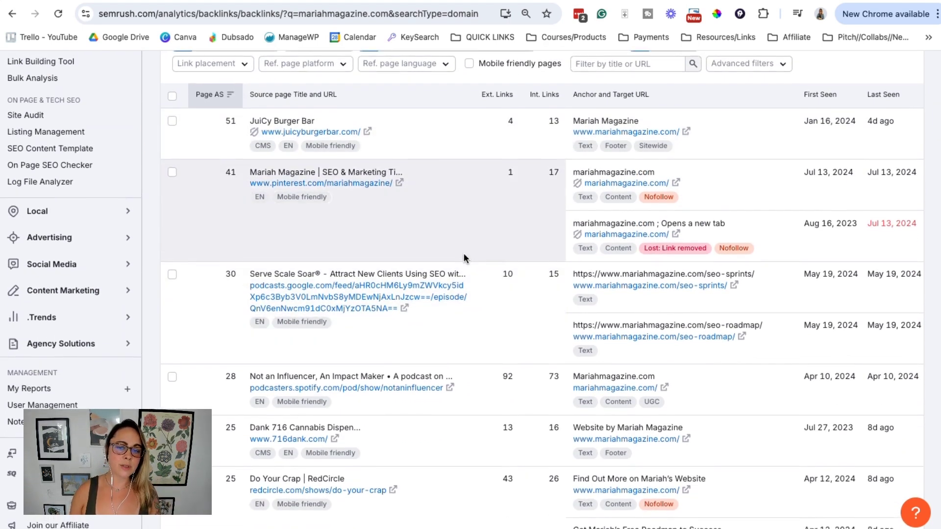
{"action": "scroll", "coordinate": [464, 253], "scroll_direction": "up", "scroll_amount": 2}
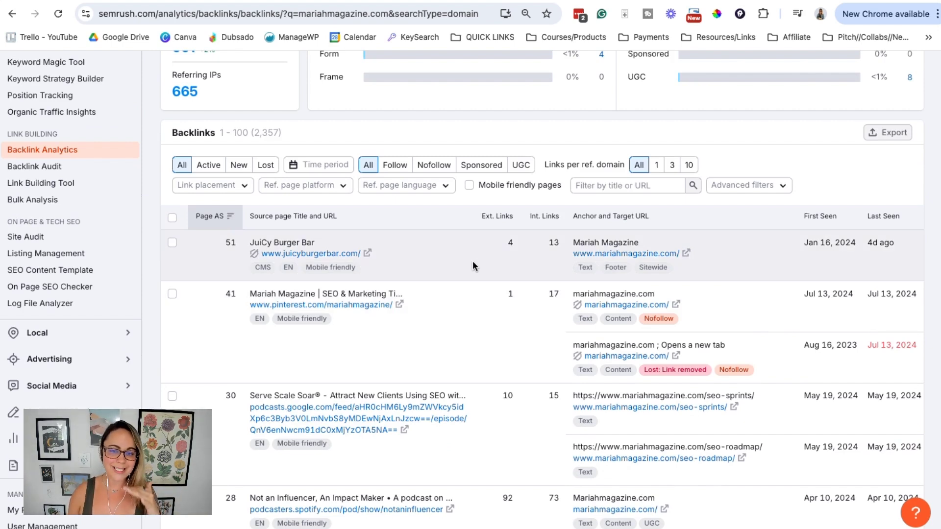
{"action": "scroll", "coordinate": [472, 266], "scroll_direction": "up", "scroll_amount": 1}
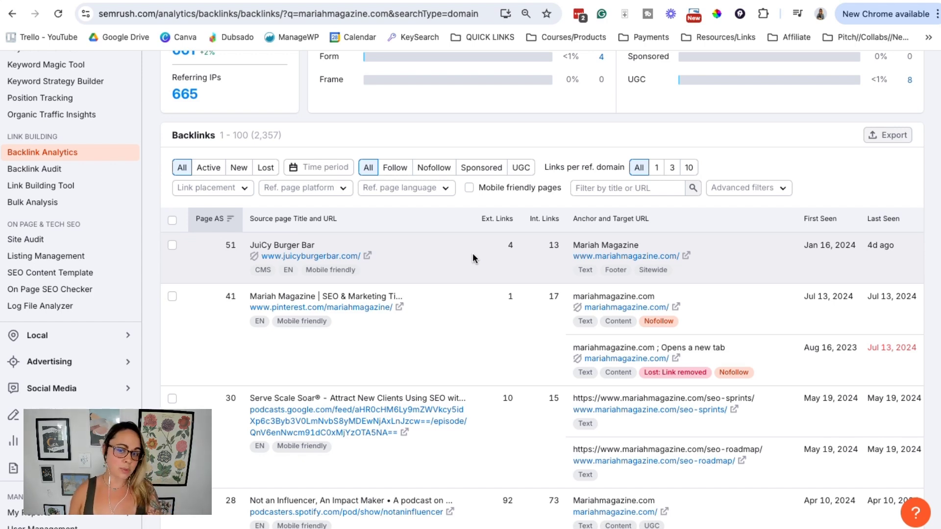
{"action": "scroll", "coordinate": [476, 265], "scroll_direction": "down", "scroll_amount": 15}
{"action": "scroll", "coordinate": [481, 286], "scroll_direction": "down", "scroll_amount": 15}
{"action": "scroll", "coordinate": [485, 297], "scroll_direction": "down", "scroll_amount": 13}
{"action": "scroll", "coordinate": [485, 298], "scroll_direction": "up", "scroll_amount": 16}
{"action": "scroll", "coordinate": [484, 295], "scroll_direction": "up", "scroll_amount": 20}
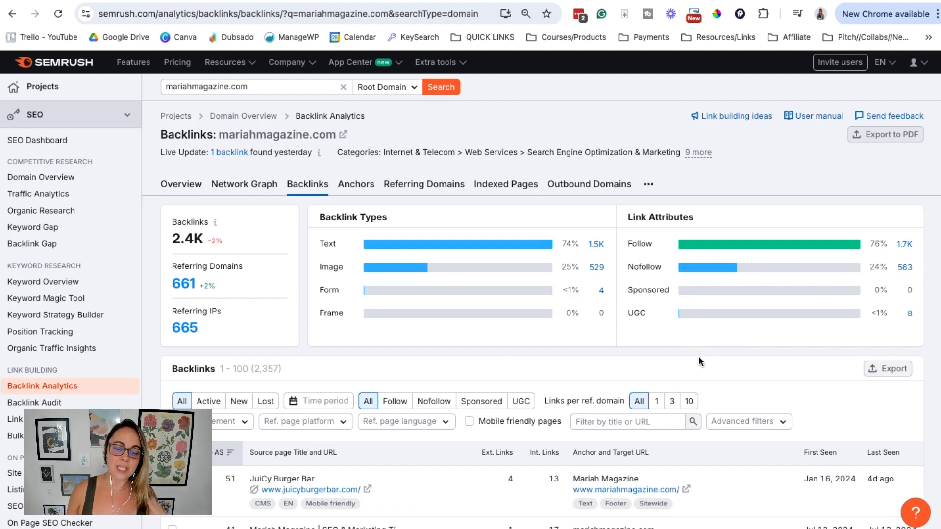
{"action": "scroll", "coordinate": [699, 360], "scroll_direction": "down", "scroll_amount": 1}
{"action": "scroll", "coordinate": [485, 323], "scroll_direction": "down", "scroll_amount": 1}
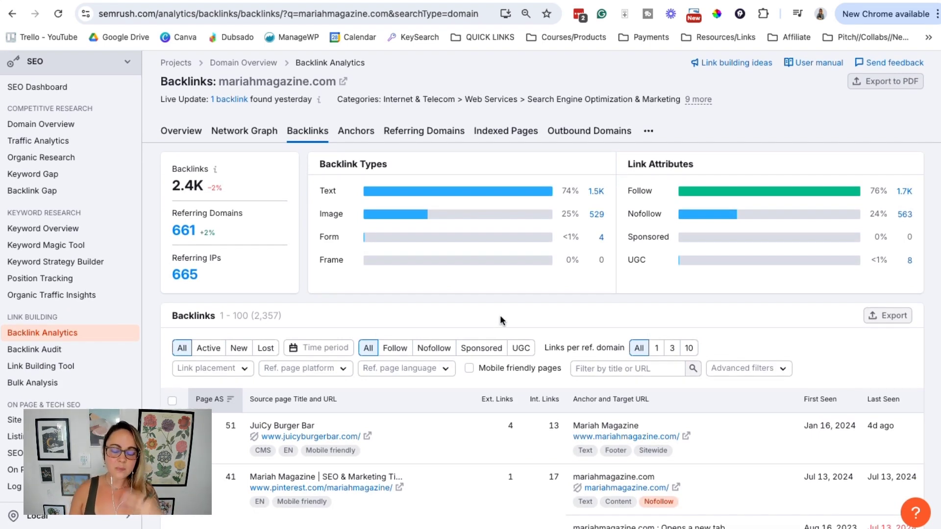
{"action": "scroll", "coordinate": [500, 315], "scroll_direction": "up", "scroll_amount": 2}
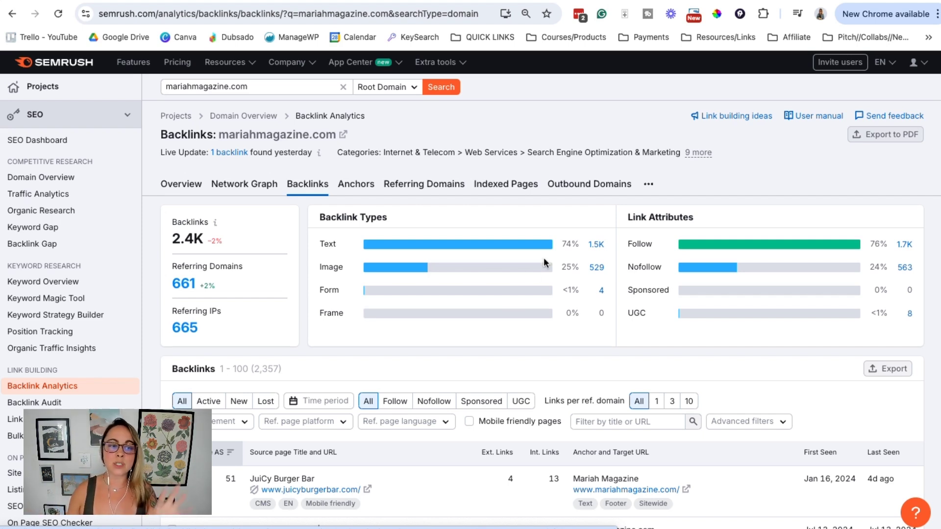
Return from the Backlink Analytics Overview tab to Domain Overview for mariahmagazine.com with US data.
{"action": "left_click", "coordinate": [168, 190]}
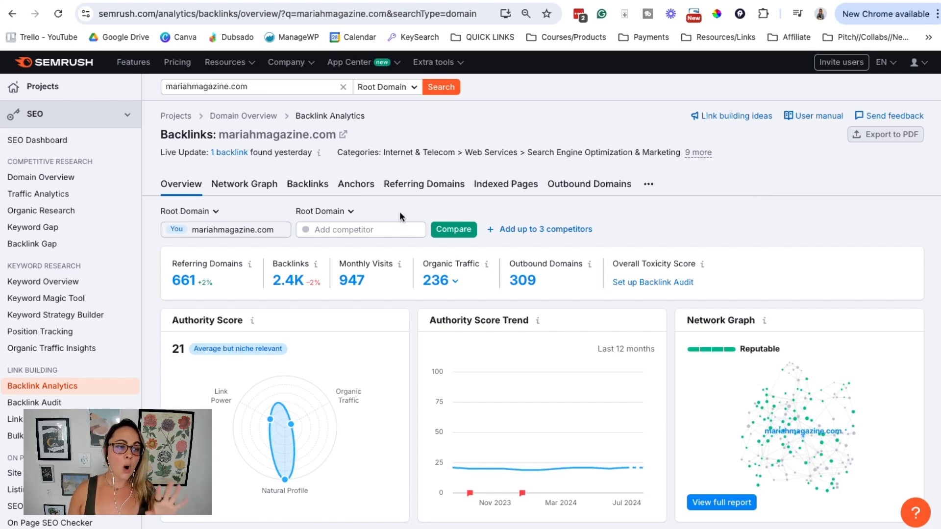
{"action": "left_click", "coordinate": [73, 171]}
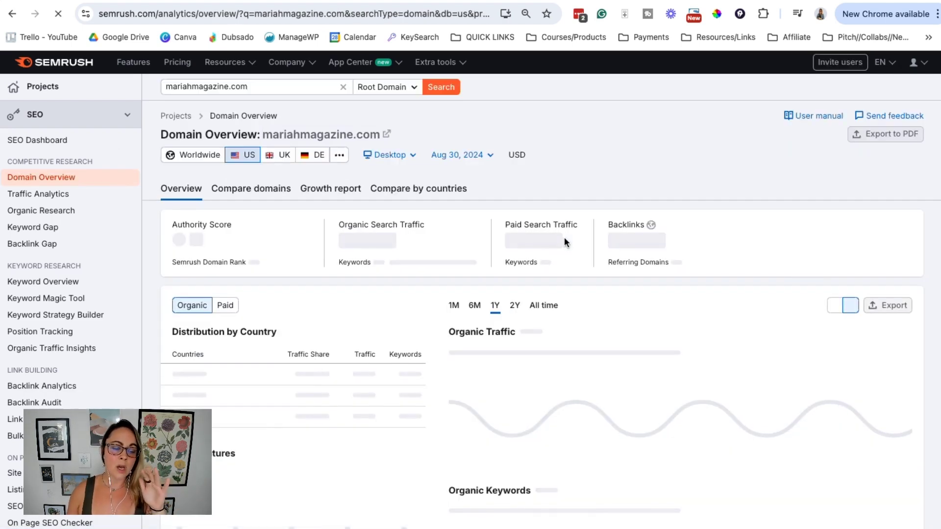